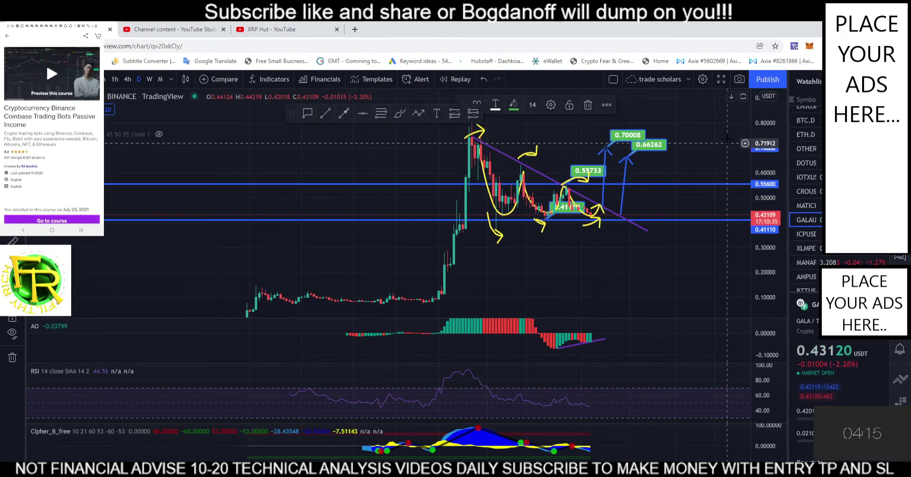
Switch the chart to the 4-hour timeframe and draw an arrow line along the falling highs from 0.53956 down to 0.38032
{"action": "mouse_move", "coordinate": [770, 122]}
{"action": "left_mouse_down"}
{"action": "mouse_move", "coordinate": [773, 144]}
{"action": "mouse_move", "coordinate": [764, 126]}
{"action": "left_mouse_up"}
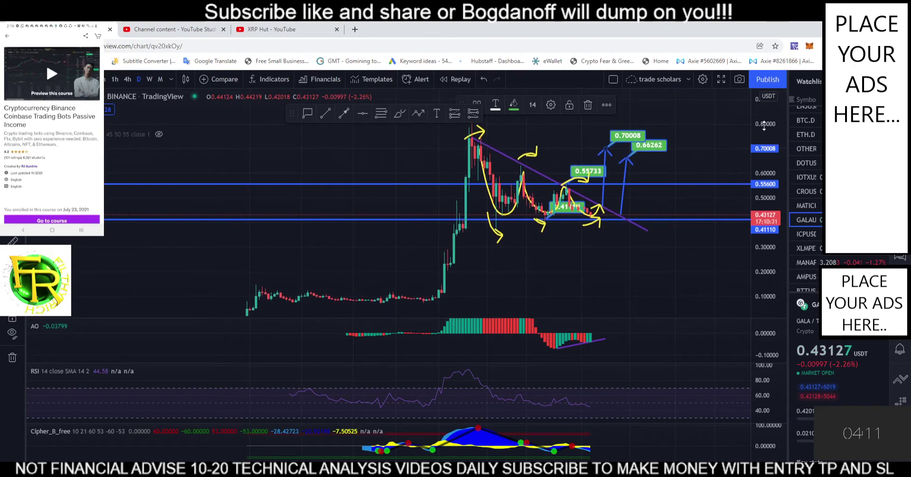
{"action": "left_click", "coordinate": [128, 78]}
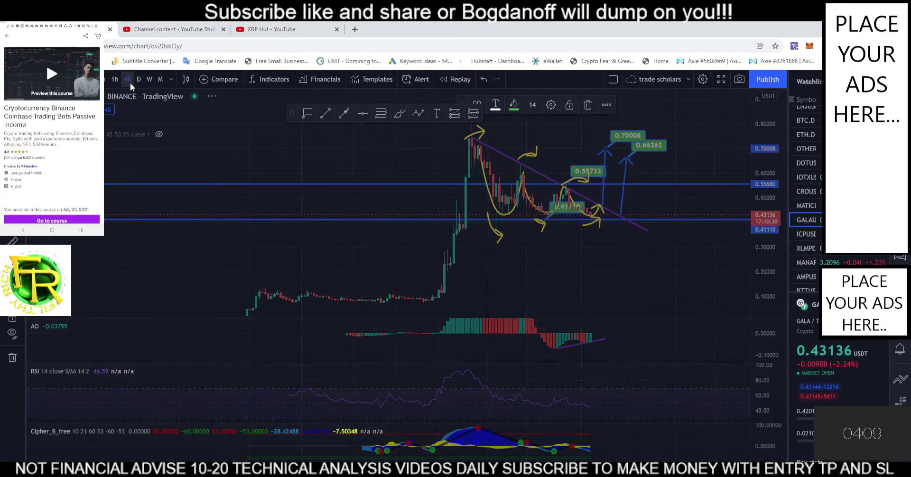
{"action": "scroll", "coordinate": [578, 255], "scroll_direction": "down", "scroll_amount": 8}
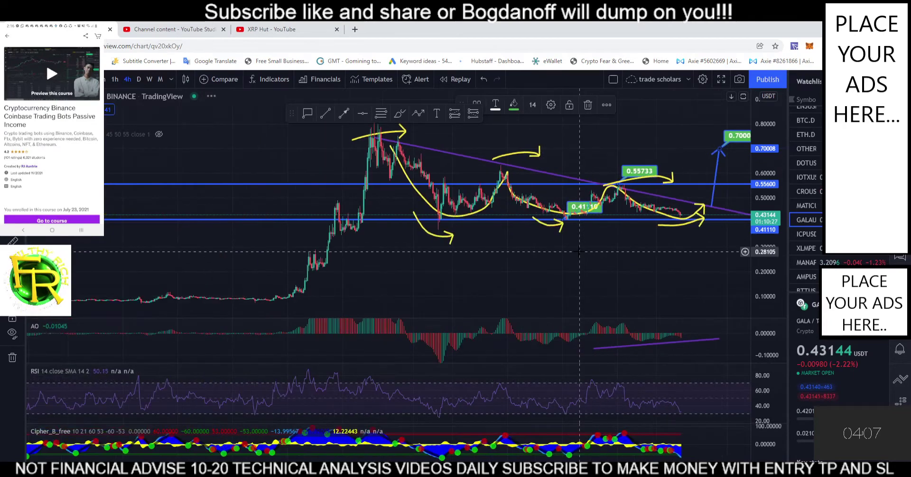
{"action": "scroll", "coordinate": [625, 216], "scroll_direction": "up", "scroll_amount": 5}
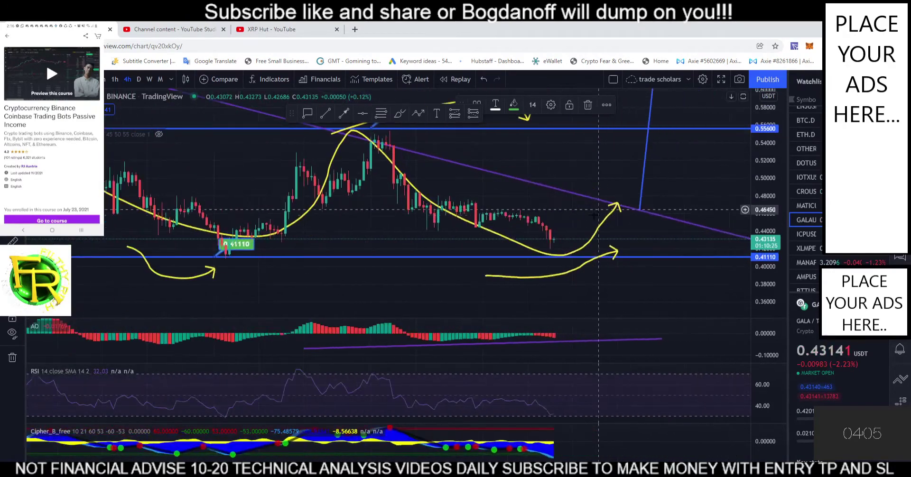
{"action": "scroll", "coordinate": [616, 233], "scroll_direction": "down", "scroll_amount": 1}
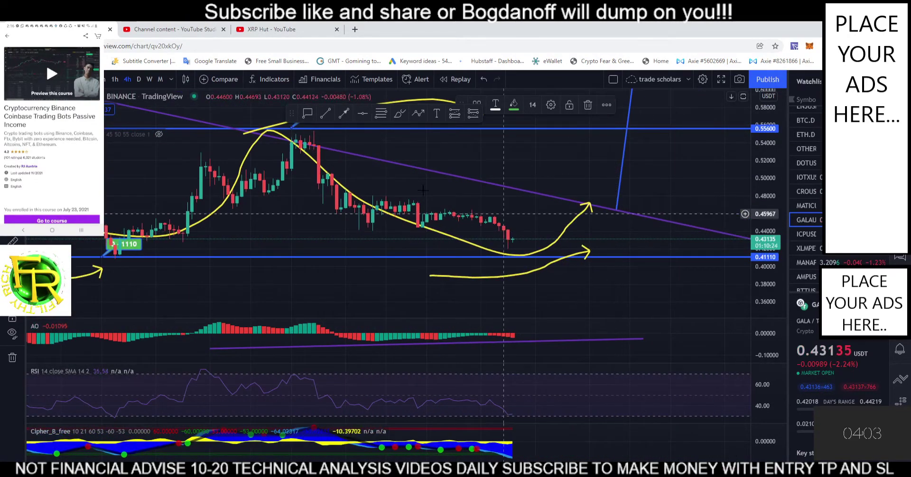
{"action": "left_click", "coordinate": [344, 113]}
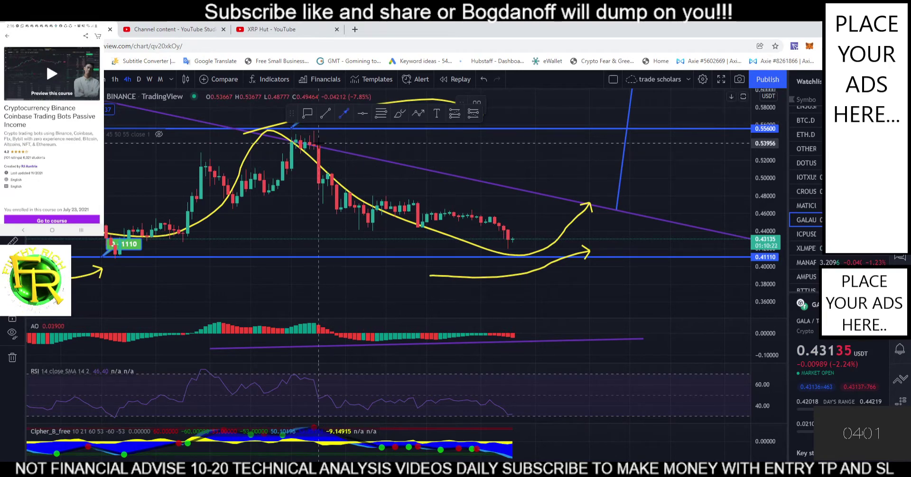
{"action": "left_click", "coordinate": [321, 143]}
{"action": "left_click", "coordinate": [655, 283]}
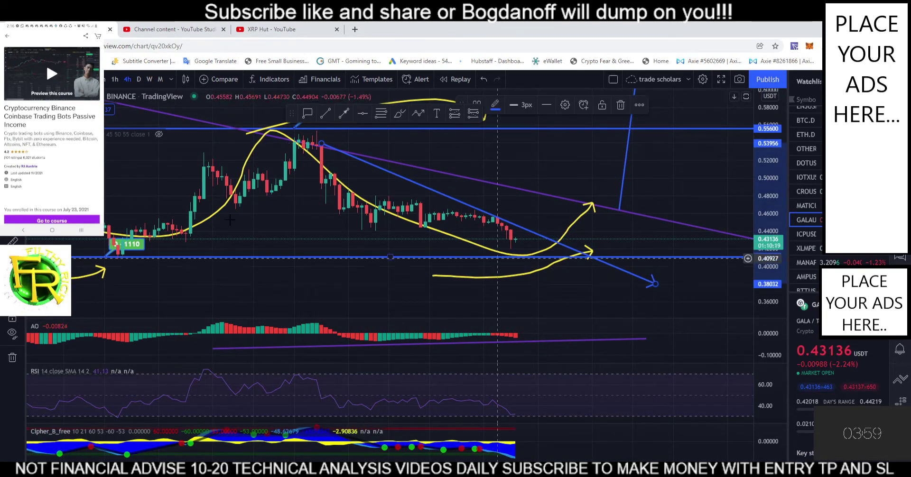
Draw a second arrow line along the falling lows from 0.48219 down to 0.38622, forming the wedge's lower side
{"action": "left_click", "coordinate": [344, 113]}
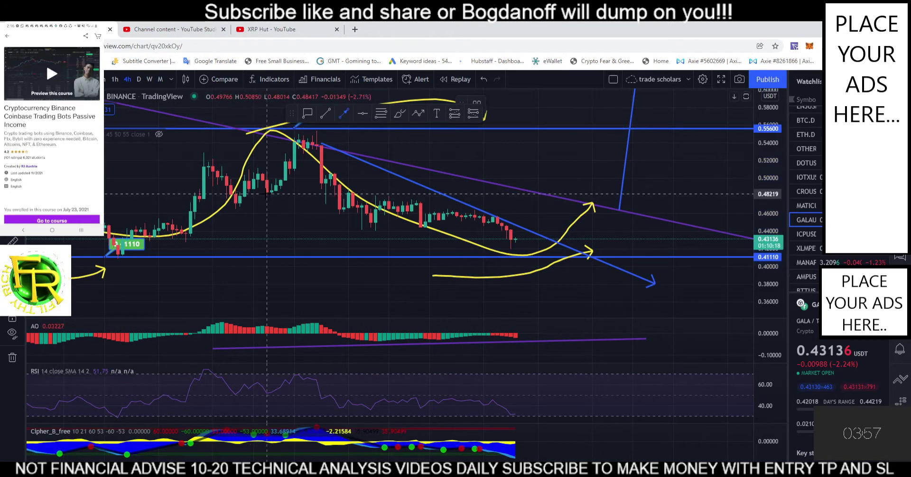
{"action": "left_click", "coordinate": [267, 193]}
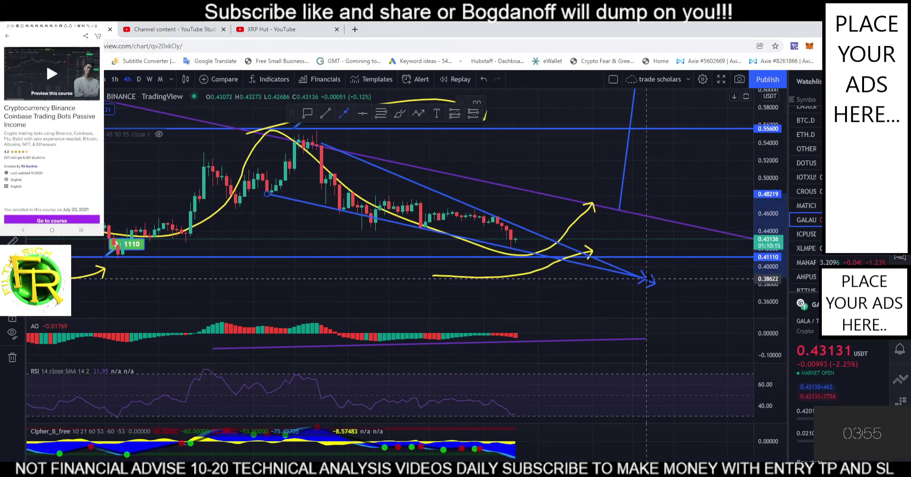
{"action": "left_click", "coordinate": [645, 279]}
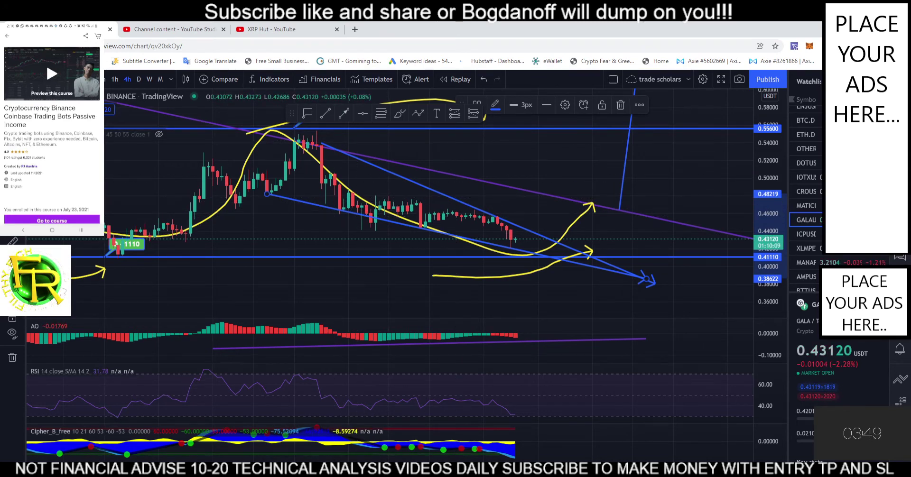
{"action": "key", "text": "alt+t"}
{"action": "left_click", "coordinate": [420, 228]}
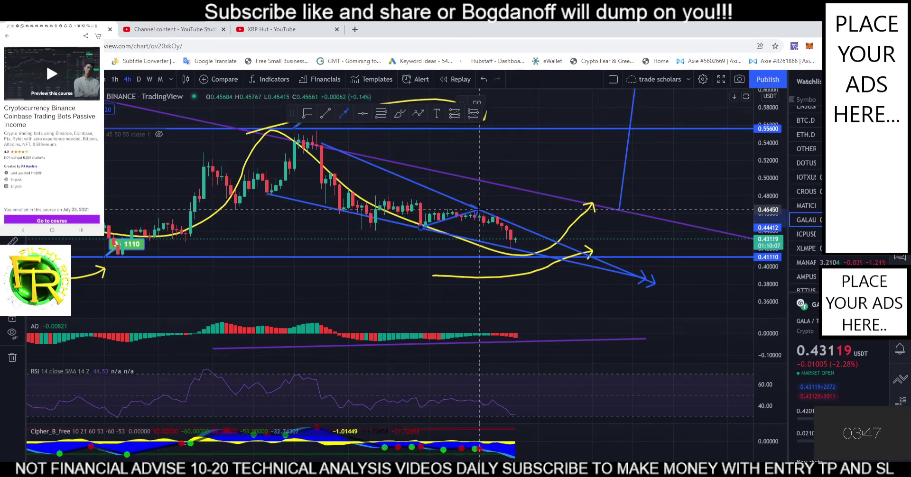
{"action": "left_click", "coordinate": [479, 209]}
{"action": "left_click_drag", "start_coordinate": [453, 217], "coordinate": [572, 221]}
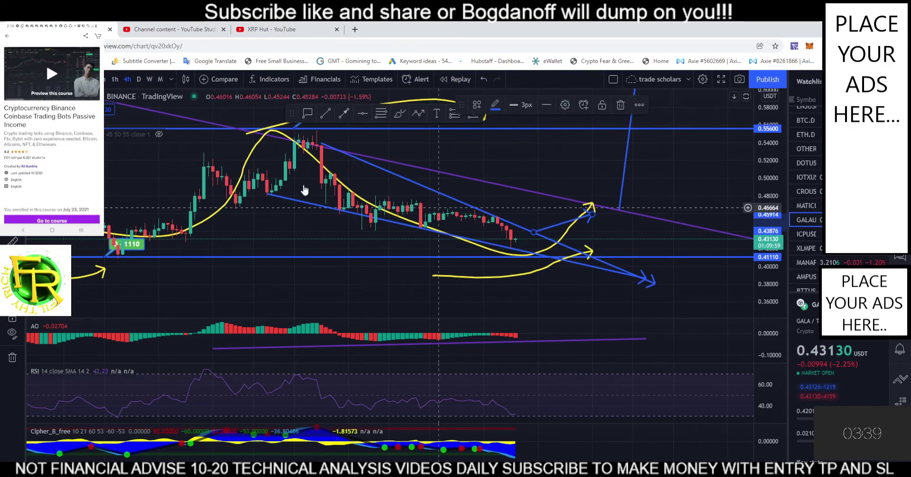
{"action": "left_click", "coordinate": [618, 107]}
Draw an arrow spanning the wedge's height, move it to the upper line so it points to 0.51275, and add a price label at its tip
{"action": "key", "text": "alt+t"}
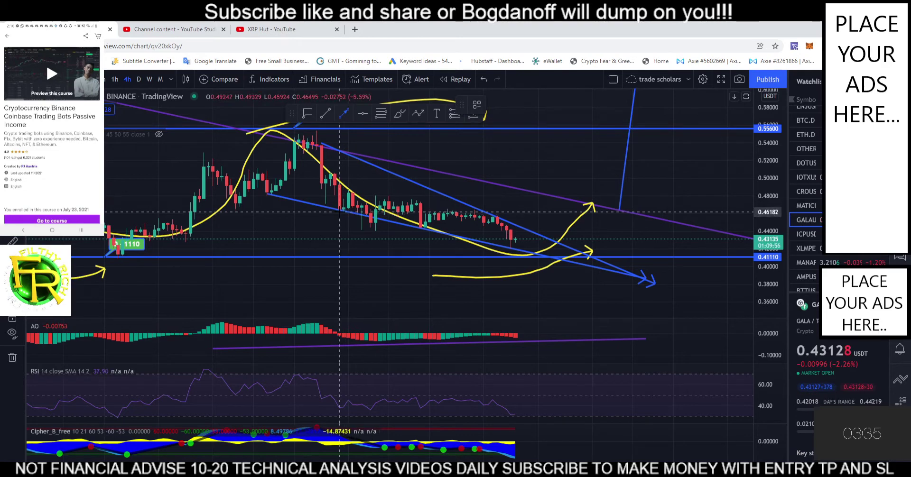
{"action": "left_click", "coordinate": [339, 212]}
{"action": "left_click", "coordinate": [321, 146]}
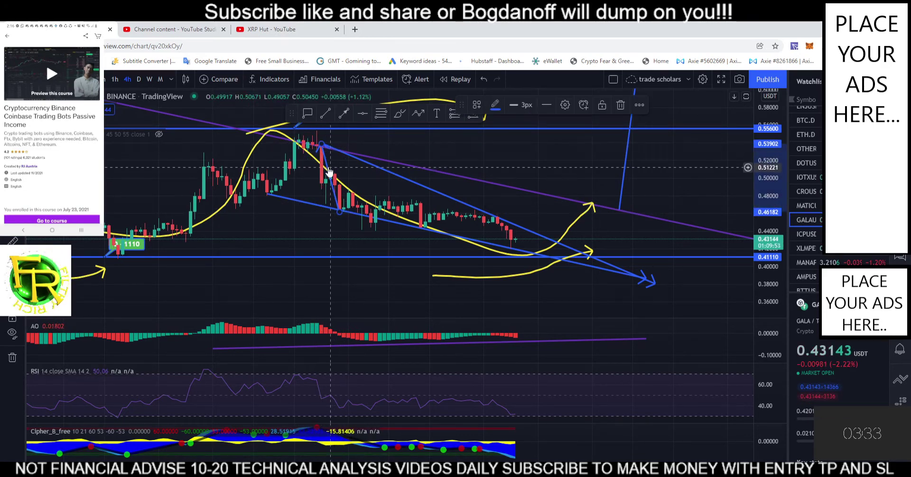
{"action": "mouse_move", "coordinate": [330, 167]}
{"action": "left_mouse_down"}
{"action": "mouse_move", "coordinate": [556, 186]}
{"action": "mouse_move", "coordinate": [536, 190]}
{"action": "left_mouse_up"}
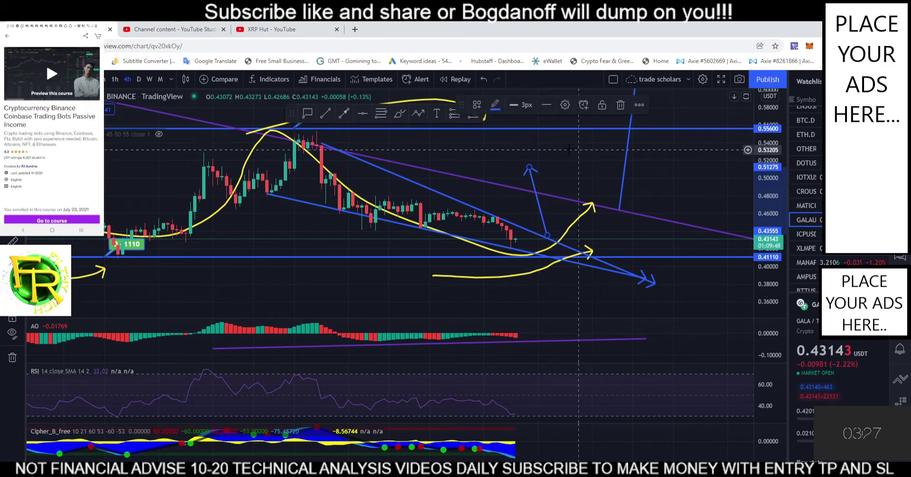
{"action": "left_click", "coordinate": [307, 114]}
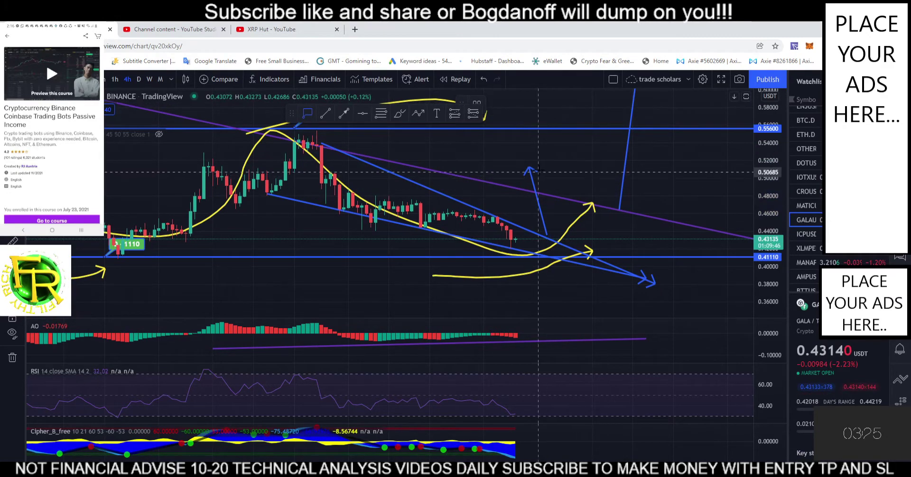
{"action": "left_click", "coordinate": [530, 167]}
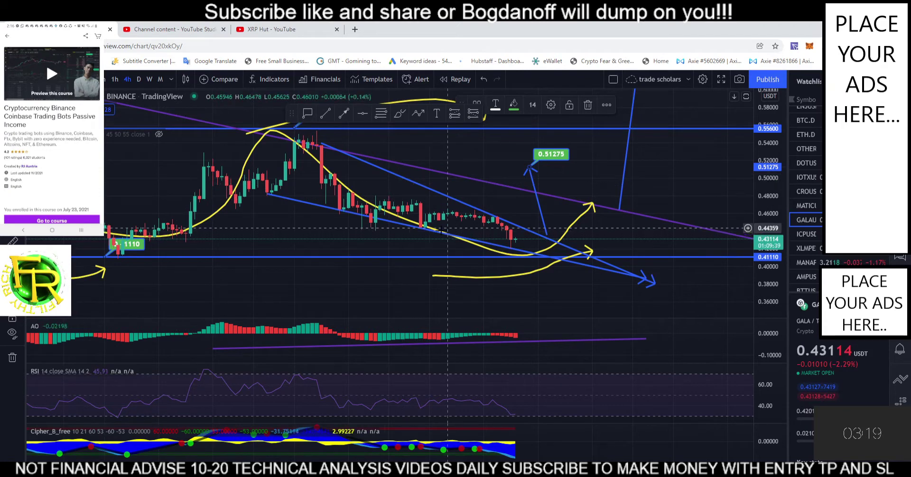
Draw a Fibonacci retracement from 0.41928 up to the 0.55391 high and rescale the AO pane
{"action": "scroll", "coordinate": [488, 227], "scroll_direction": "down", "scroll_amount": 1}
{"action": "left_click_drag", "start_coordinate": [756, 144], "coordinate": [757, 157]}
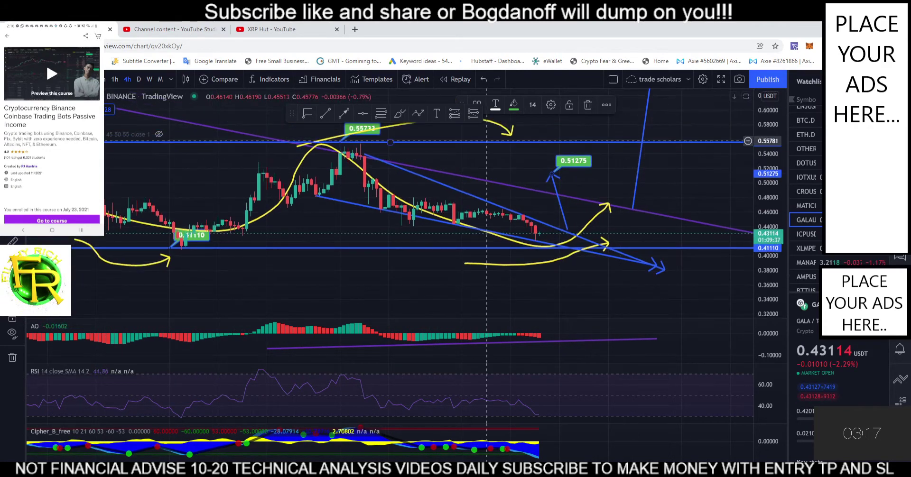
{"action": "left_click", "coordinate": [381, 113]}
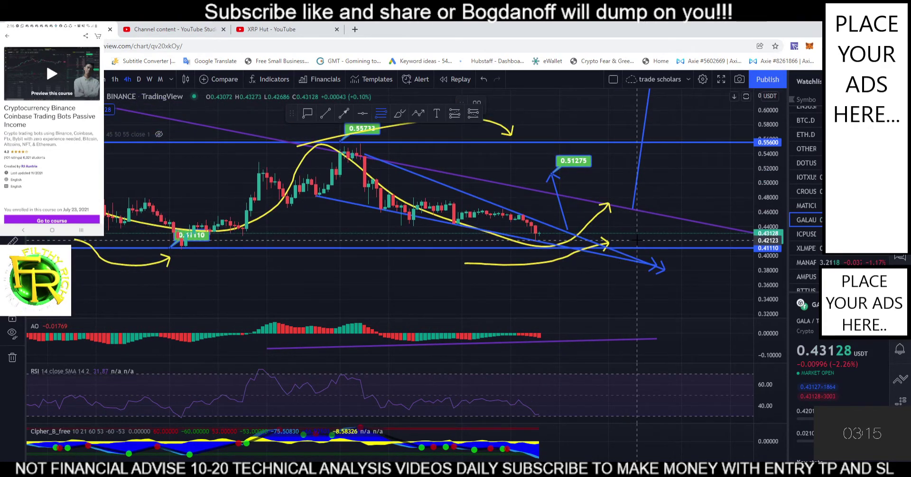
{"action": "mouse_move", "coordinate": [637, 241]}
{"action": "left_mouse_down"}
{"action": "mouse_move", "coordinate": [343, 171]}
{"action": "mouse_move", "coordinate": [339, 143]}
{"action": "left_mouse_up"}
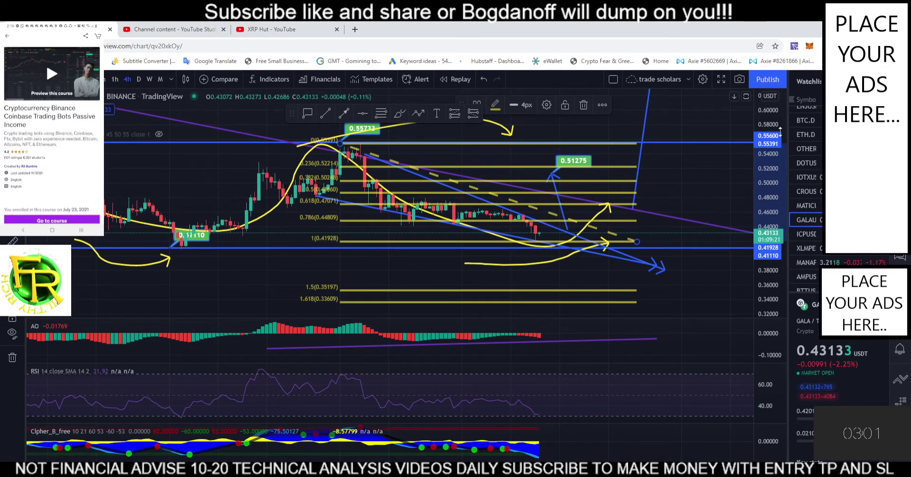
{"action": "mouse_move", "coordinate": [765, 353]}
{"action": "left_mouse_down"}
{"action": "mouse_move", "coordinate": [763, 308]}
{"action": "mouse_move", "coordinate": [769, 342]}
{"action": "left_mouse_up"}
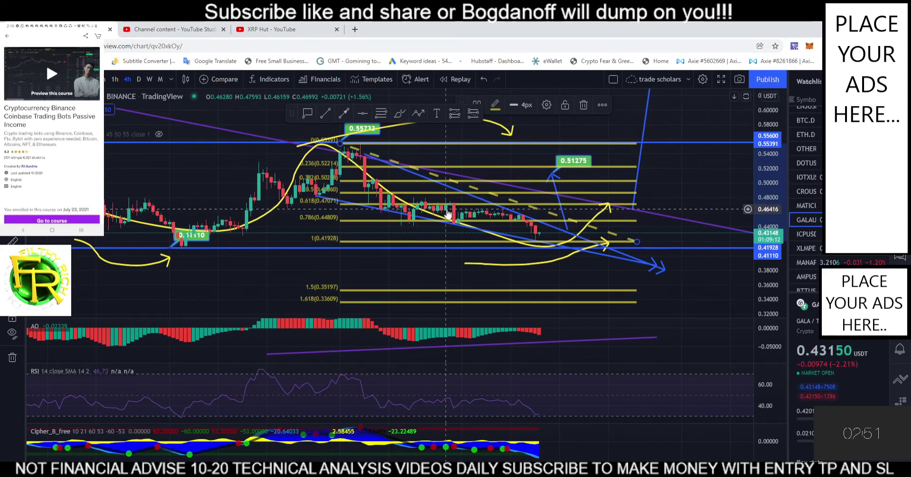
Show the moving average ribbon for a check, hide it again, and show the Ichimoku cloud over the candles
{"action": "left_click", "coordinate": [78, 145]}
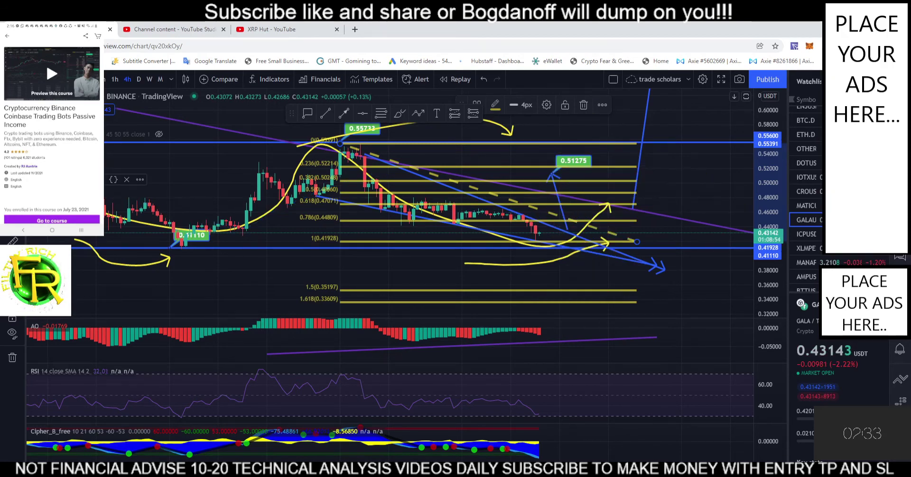
{"action": "left_click", "coordinate": [159, 134]}
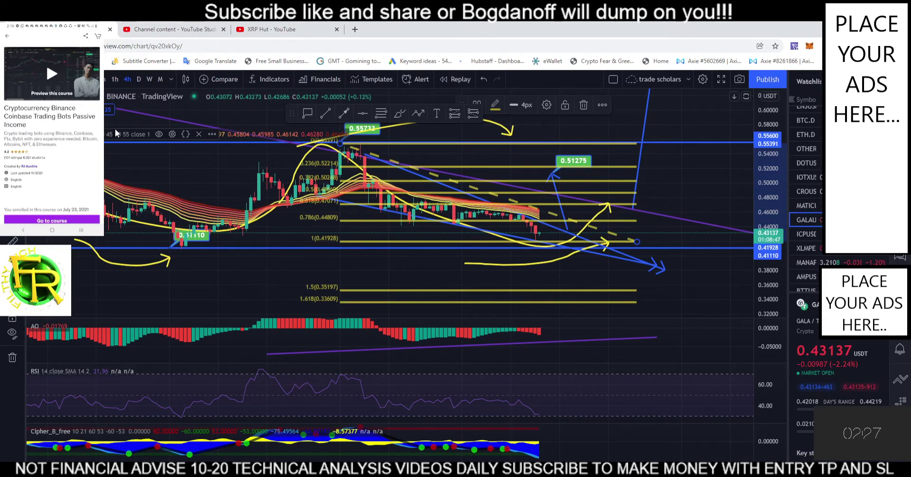
{"action": "left_click", "coordinate": [160, 134]}
{"action": "left_click", "coordinate": [97, 123]}
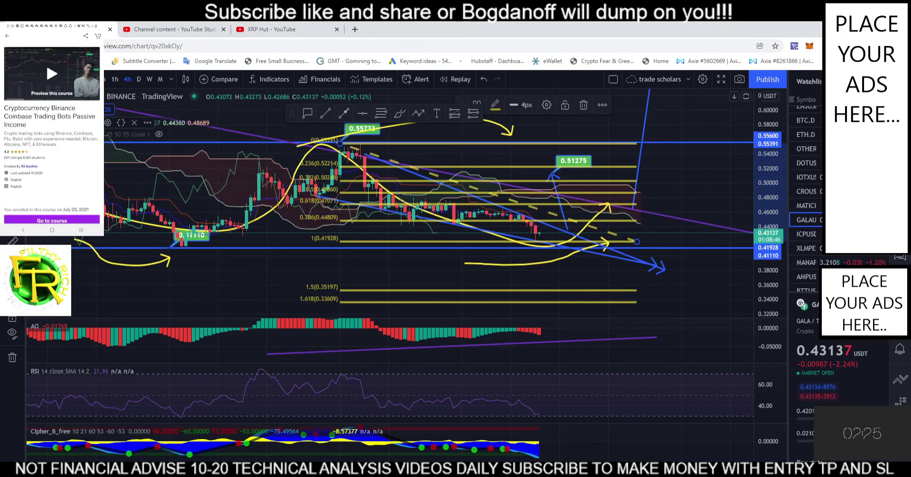
{"action": "scroll", "coordinate": [639, 243], "scroll_direction": "up", "scroll_amount": 2}
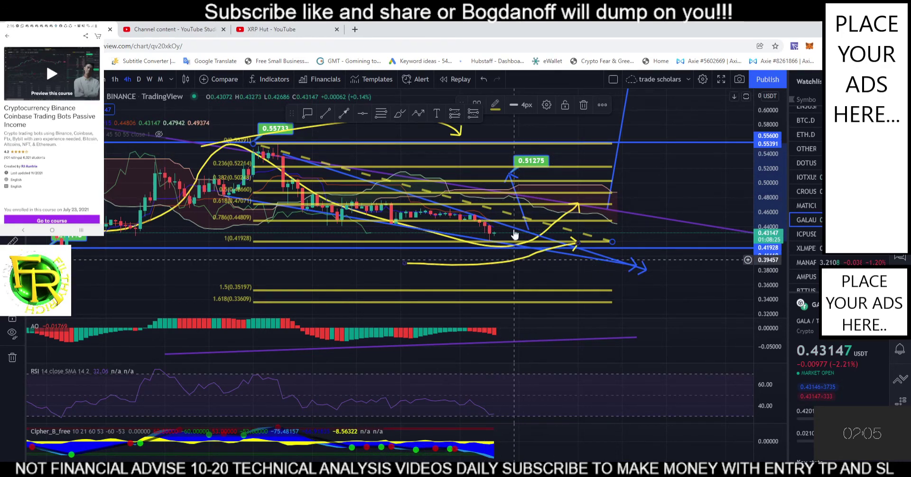
Delete the Fibonacci retracement and hide the Ichimoku cloud
{"action": "left_click", "coordinate": [584, 105]}
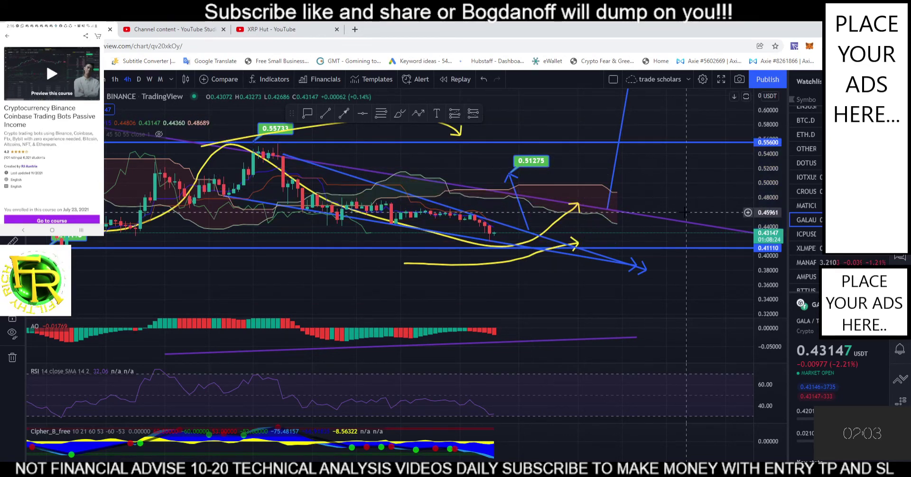
{"action": "scroll", "coordinate": [672, 206], "scroll_direction": "down", "scroll_amount": 1}
{"action": "left_click_drag", "start_coordinate": [691, 176], "coordinate": [648, 213]}
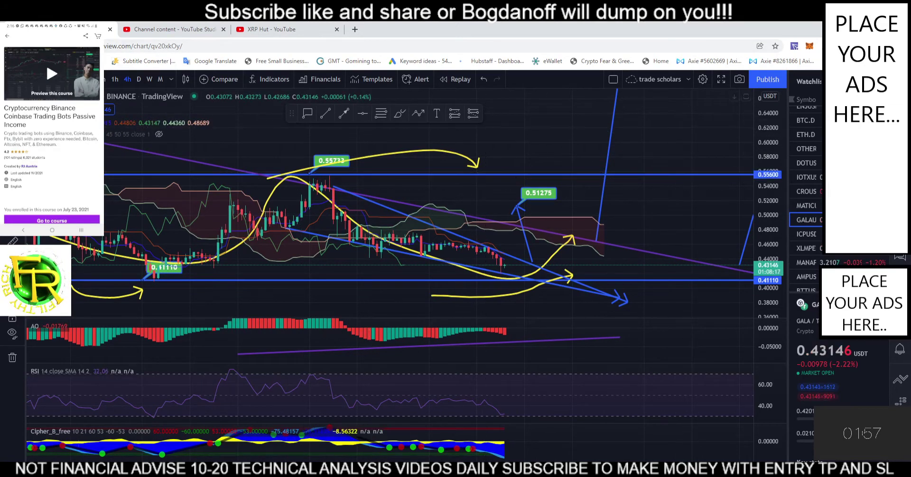
{"action": "left_click", "coordinate": [134, 122]}
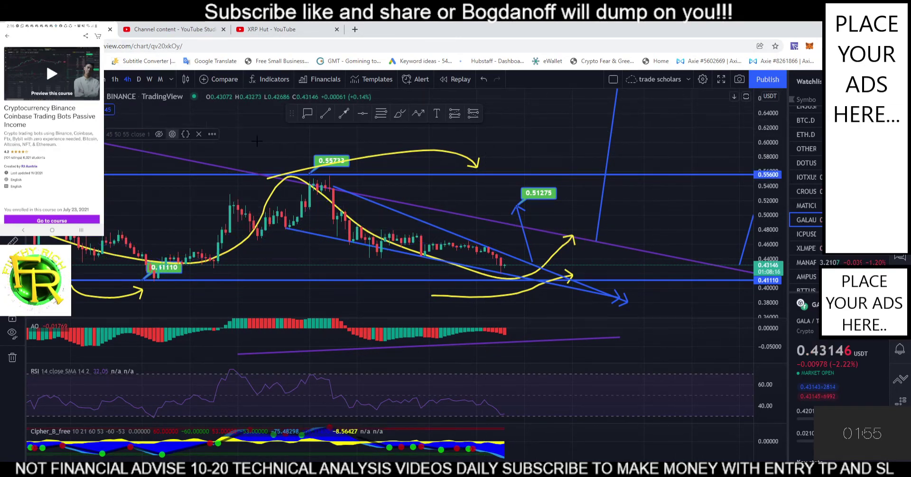
Switch to the 1-hour timeframe and brush a curve of two rounded humps over the recent highs, ending at the latest low near 0.42
{"action": "left_click", "coordinate": [115, 79]}
{"action": "scroll", "coordinate": [575, 284], "scroll_direction": "down", "scroll_amount": 4}
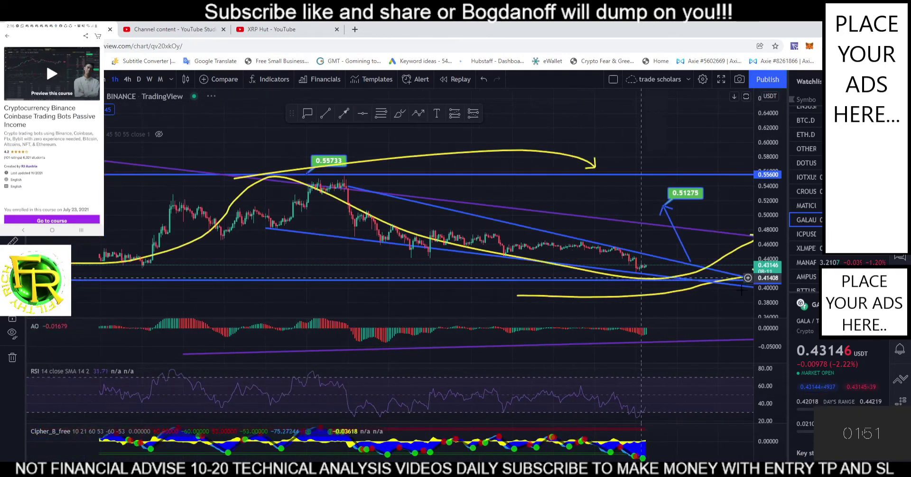
{"action": "left_click_drag", "start_coordinate": [769, 309], "coordinate": [770, 138]}
{"action": "scroll", "coordinate": [586, 267], "scroll_direction": "up", "scroll_amount": 2}
{"action": "scroll", "coordinate": [579, 268], "scroll_direction": "up", "scroll_amount": 4}
{"action": "left_click_drag", "start_coordinate": [463, 239], "coordinate": [381, 52]}
{"action": "left_click_drag", "start_coordinate": [490, 191], "coordinate": [663, 185]}
{"action": "scroll", "coordinate": [666, 184], "scroll_direction": "down", "scroll_amount": 5}
{"action": "left_click_drag", "start_coordinate": [767, 160], "coordinate": [767, 195]}
{"action": "scroll", "coordinate": [649, 152], "scroll_direction": "up", "scroll_amount": 3}
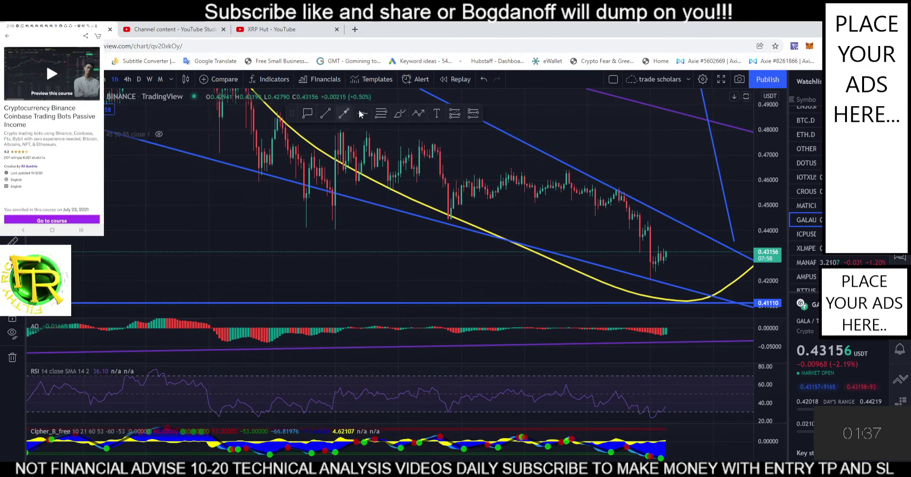
{"action": "left_click", "coordinate": [399, 113]}
{"action": "mouse_move", "coordinate": [335, 199]}
{"action": "left_mouse_down"}
{"action": "mouse_move", "coordinate": [442, 156]}
{"action": "mouse_move", "coordinate": [461, 215]}
{"action": "mouse_move", "coordinate": [617, 192]}
{"action": "mouse_move", "coordinate": [655, 276]}
{"action": "left_mouse_up"}
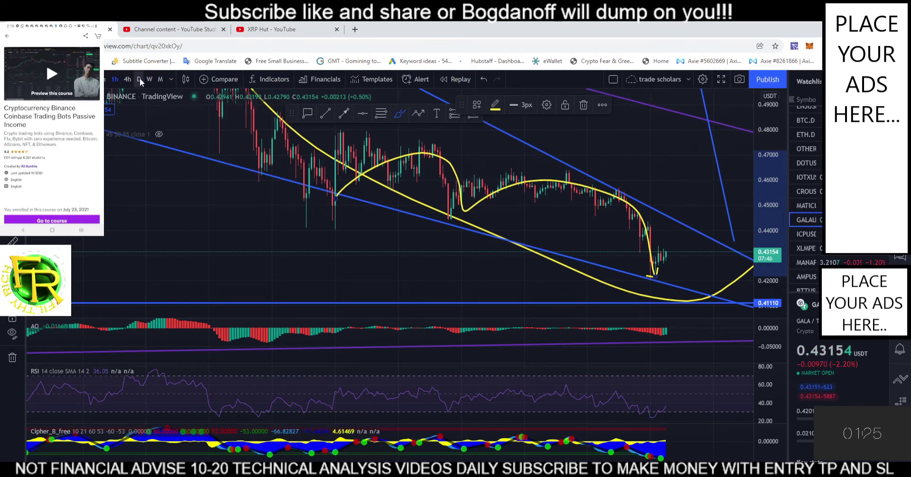
Draw a vertical arrow from the second hump's top at 0.46320 down to the lower wedge line at 0.42850
{"action": "left_click", "coordinate": [340, 118]}
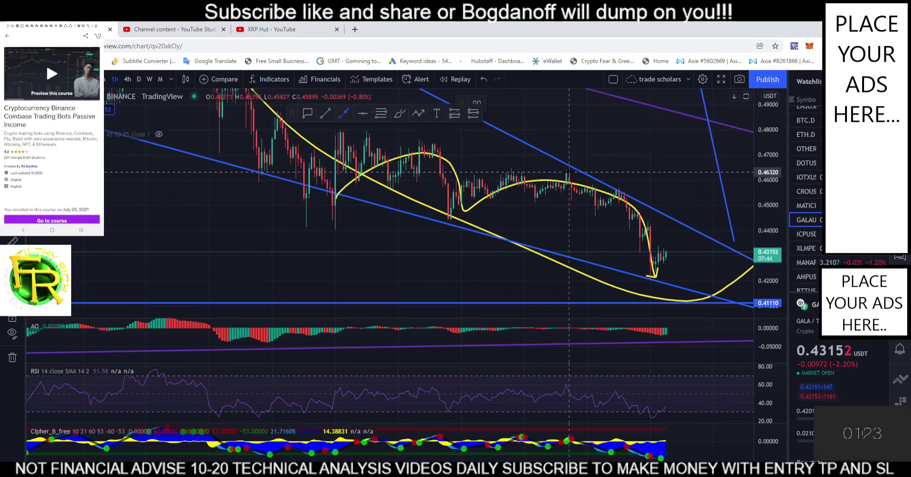
{"action": "left_click", "coordinate": [569, 172]}
{"action": "left_click", "coordinate": [569, 260]}
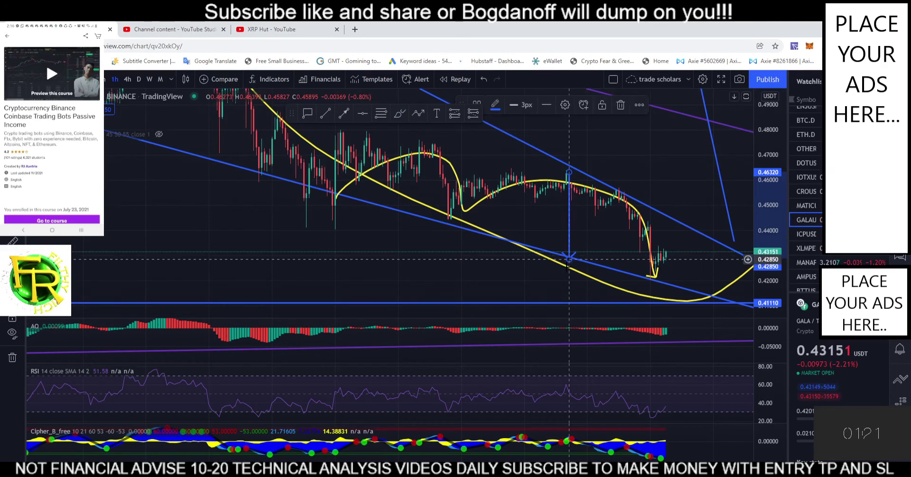
Move the vertical arrow down to start at the wedge's lower line and add a price label at its tip at 0.38193
{"action": "right_click", "coordinate": [521, 278]}
{"action": "left_click_drag", "start_coordinate": [356, 229], "coordinate": [289, 202]}
{"action": "left_click_drag", "start_coordinate": [503, 195], "coordinate": [624, 308]}
{"action": "left_click_drag", "start_coordinate": [606, 261], "coordinate": [504, 114]}
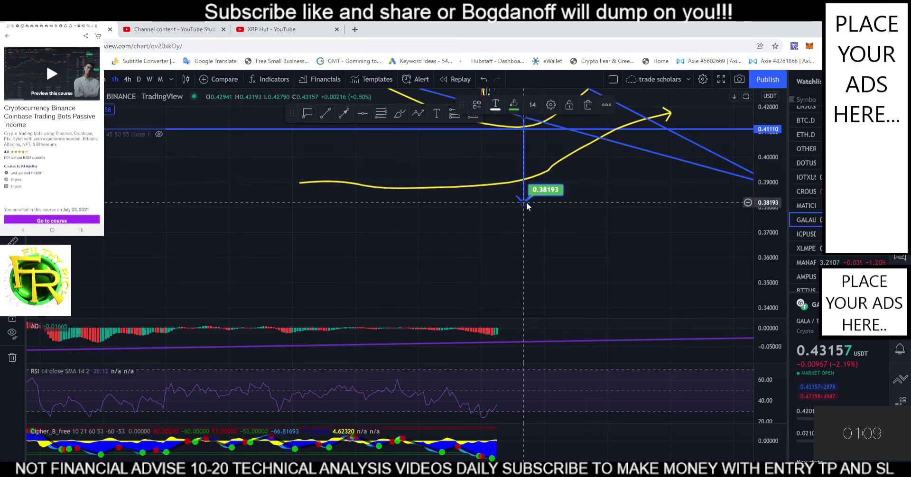
{"action": "right_click", "coordinate": [592, 177]}
{"action": "left_click", "coordinate": [612, 187]}
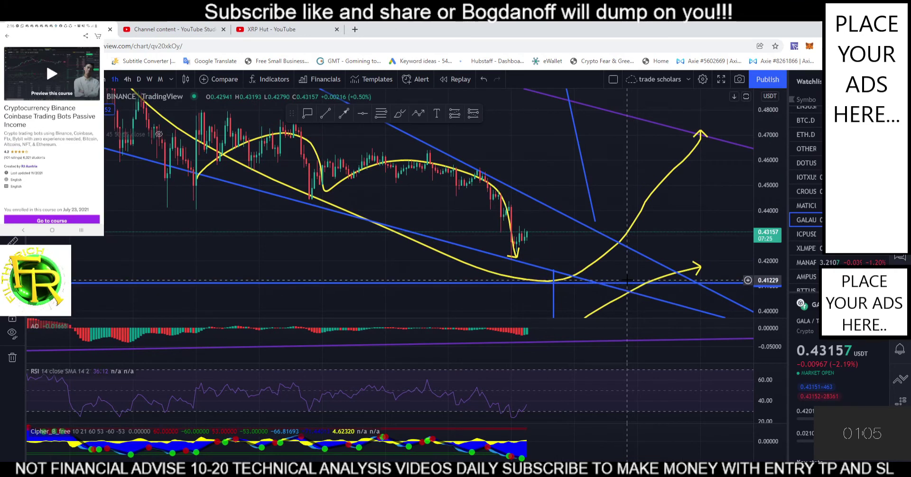
Draw a Fibonacci retracement from the first hump's high at 0.47581 down to the latest low at 0.42026, extending it past the current candle
{"action": "scroll", "coordinate": [566, 256], "scroll_direction": "down", "scroll_amount": 3}
{"action": "left_click_drag", "start_coordinate": [783, 172], "coordinate": [760, 163]}
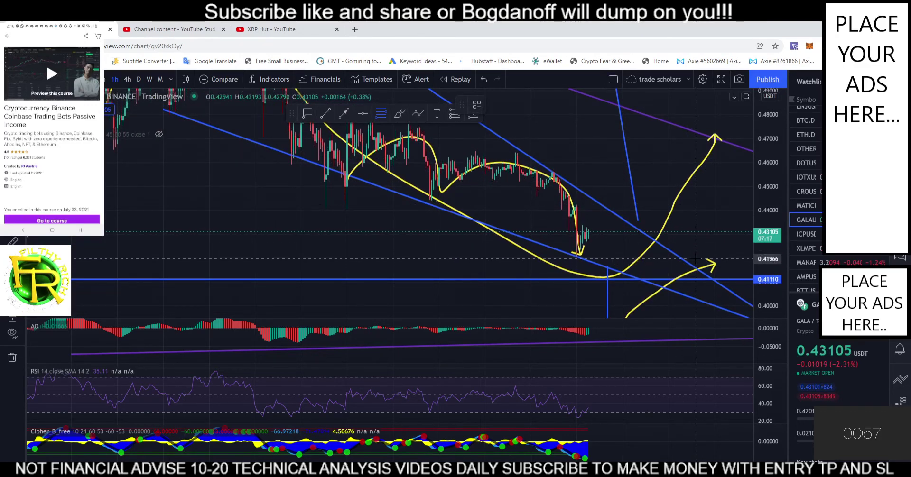
{"action": "left_click_drag", "start_coordinate": [393, 135], "coordinate": [362, 125]}
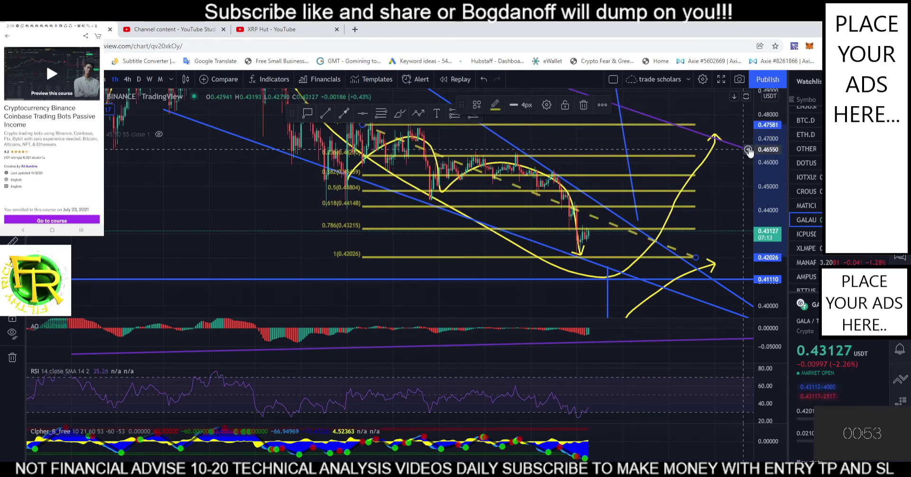
{"action": "scroll", "coordinate": [622, 197], "scroll_direction": "down", "scroll_amount": 3}
{"action": "left_click_drag", "start_coordinate": [773, 149], "coordinate": [773, 215]}
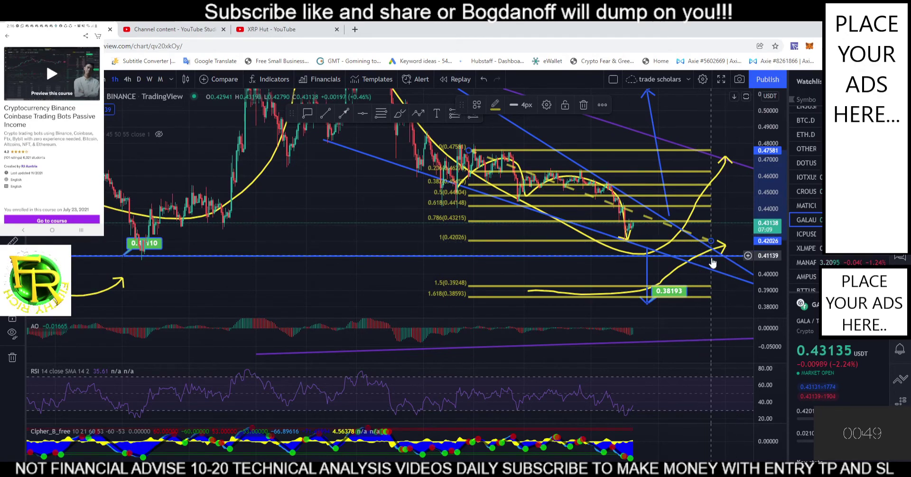
{"action": "scroll", "coordinate": [626, 227], "scroll_direction": "down", "scroll_amount": 1}
{"action": "scroll", "coordinate": [626, 227], "scroll_direction": "up", "scroll_amount": 2}
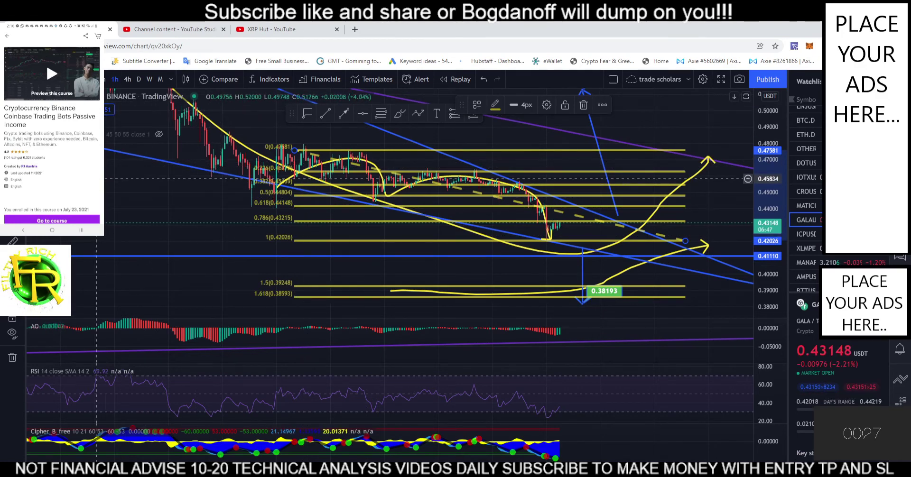
Show the moving average lines on the price chart and examine the latest candles and RSI low around the bearish target
{"action": "left_click", "coordinate": [76, 146]}
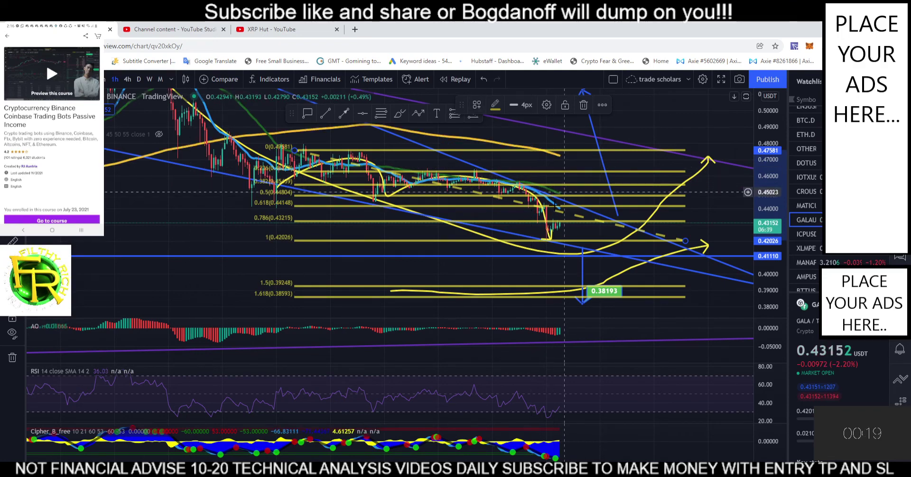
{"action": "scroll", "coordinate": [837, 394], "scroll_direction": "down", "scroll_amount": 3}
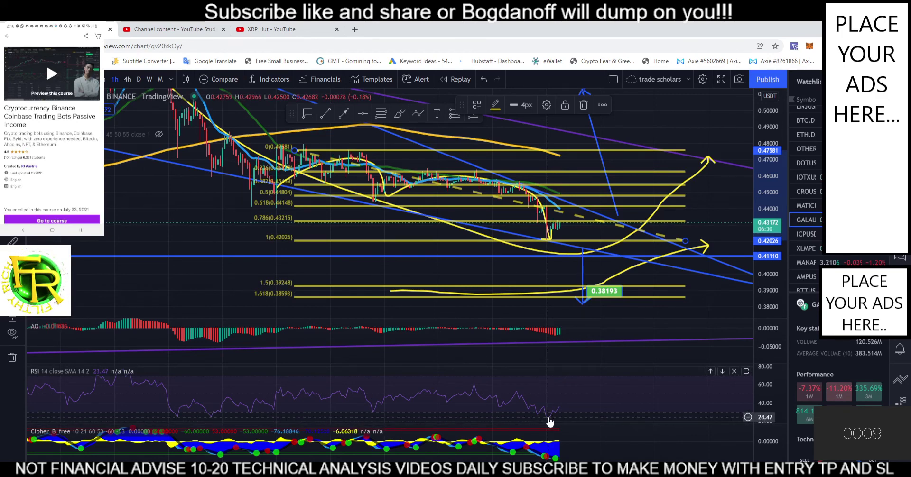
{"action": "scroll", "coordinate": [498, 292], "scroll_direction": "up", "scroll_amount": 5}
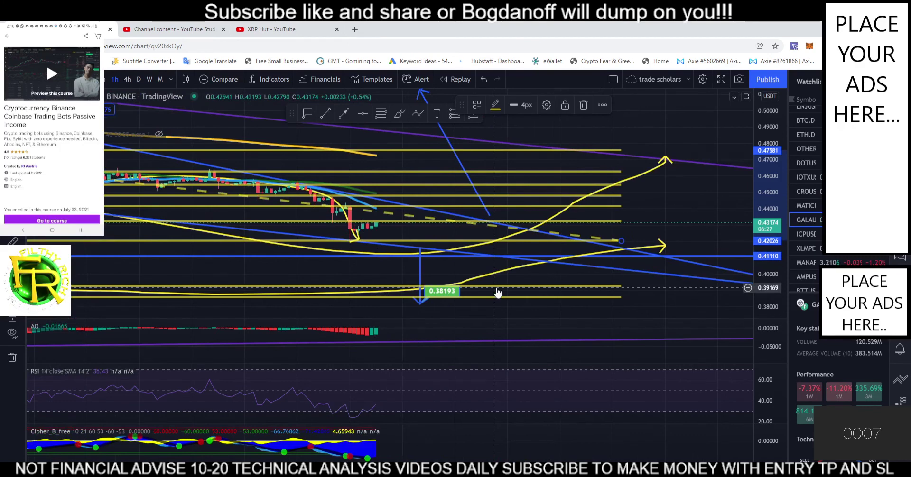
{"action": "scroll", "coordinate": [403, 219], "scroll_direction": "down", "scroll_amount": 3}
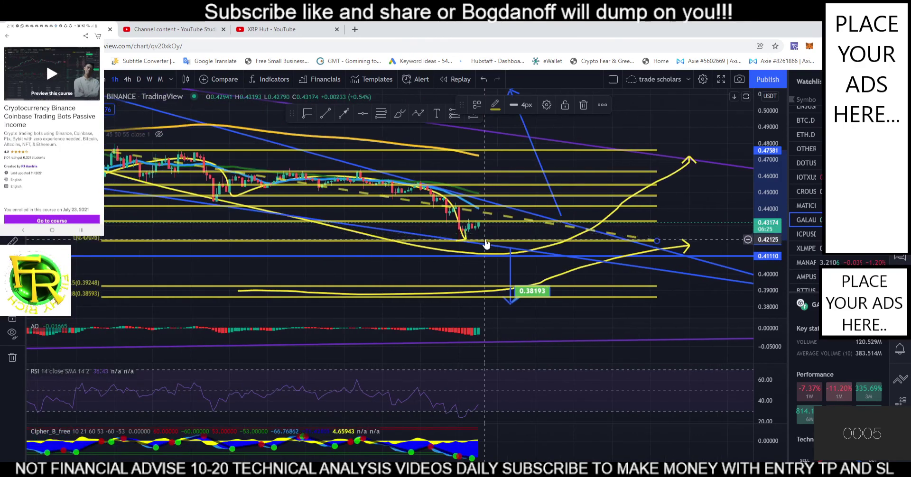